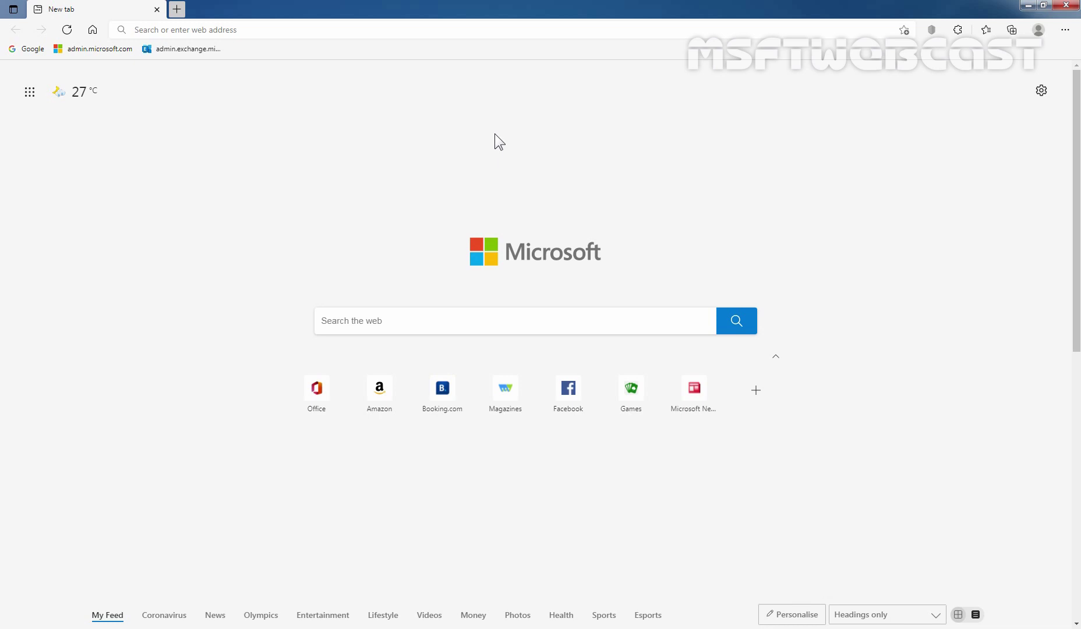
Load the admin.exchange.microsoft.com address in Edge to reach the sign-in page
click(388, 34)
text(htt)
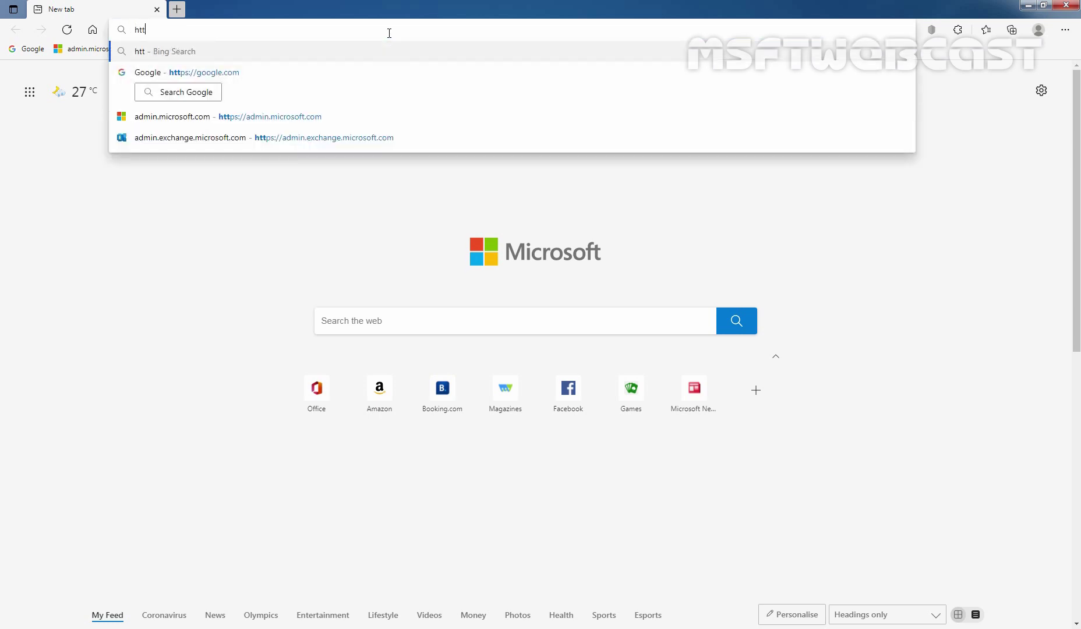
text(ps://)
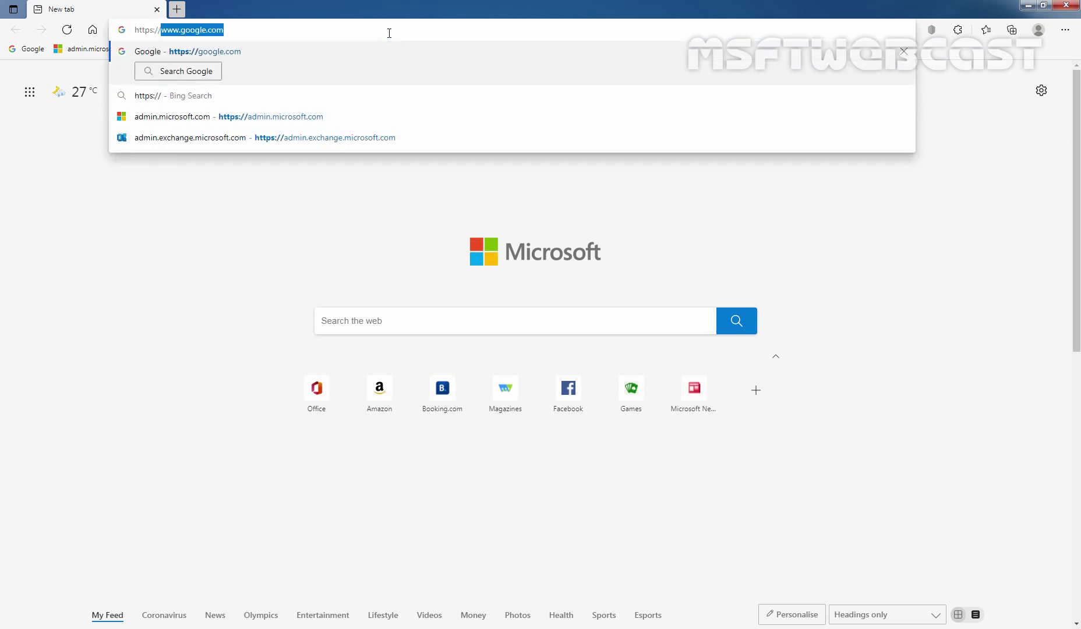
key(Down)
key(Down)
key(Down)
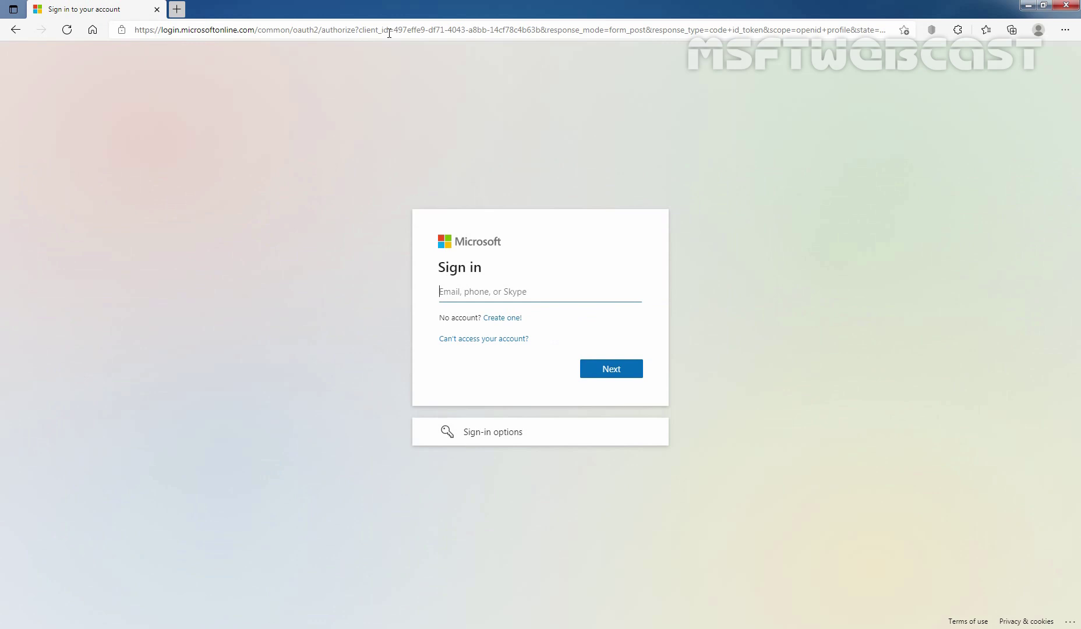
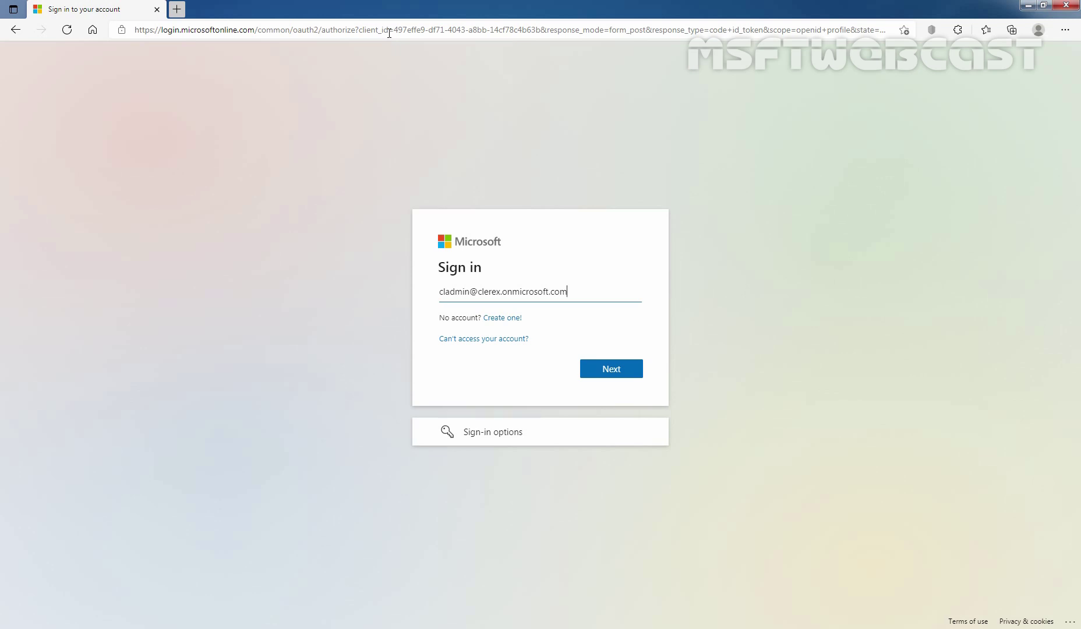
Sign in with the admin account's email and password, postponing the security setup
click(618, 374)
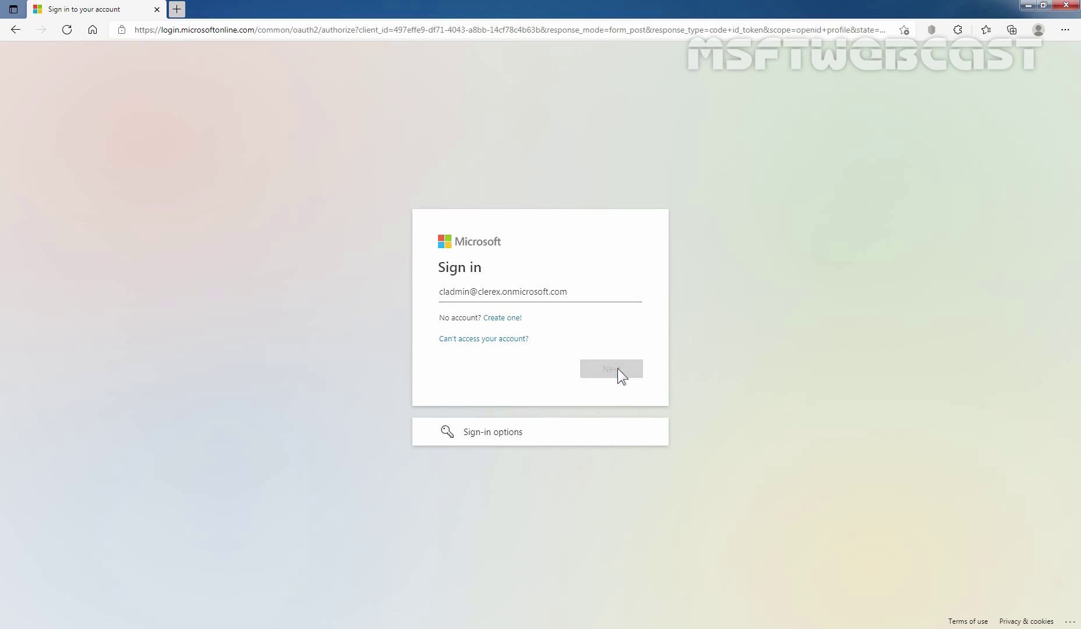
text(••)
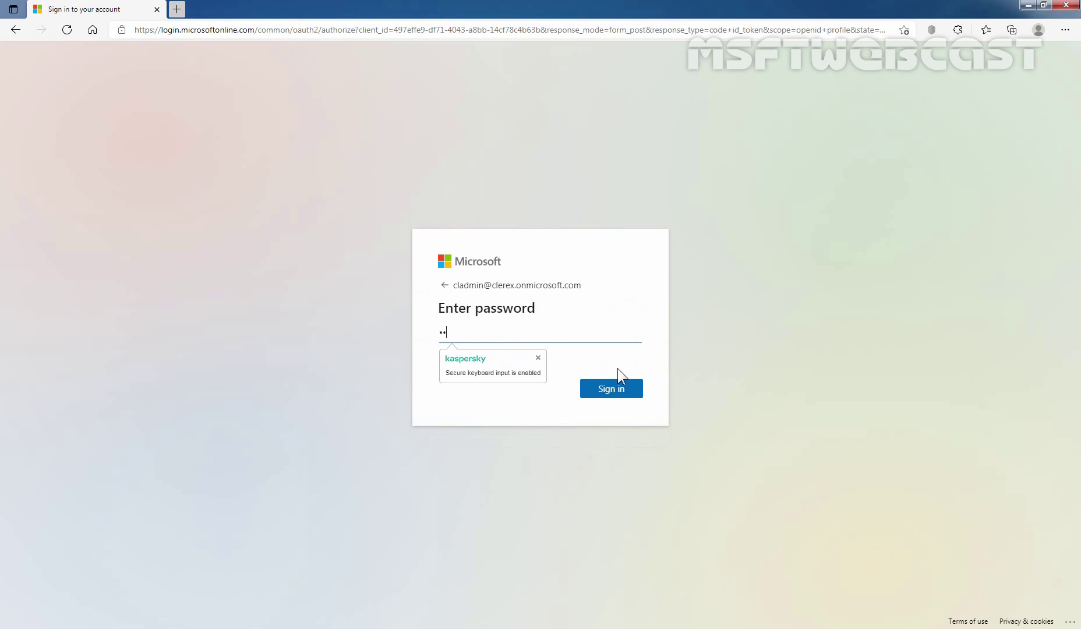
text(••••••••)
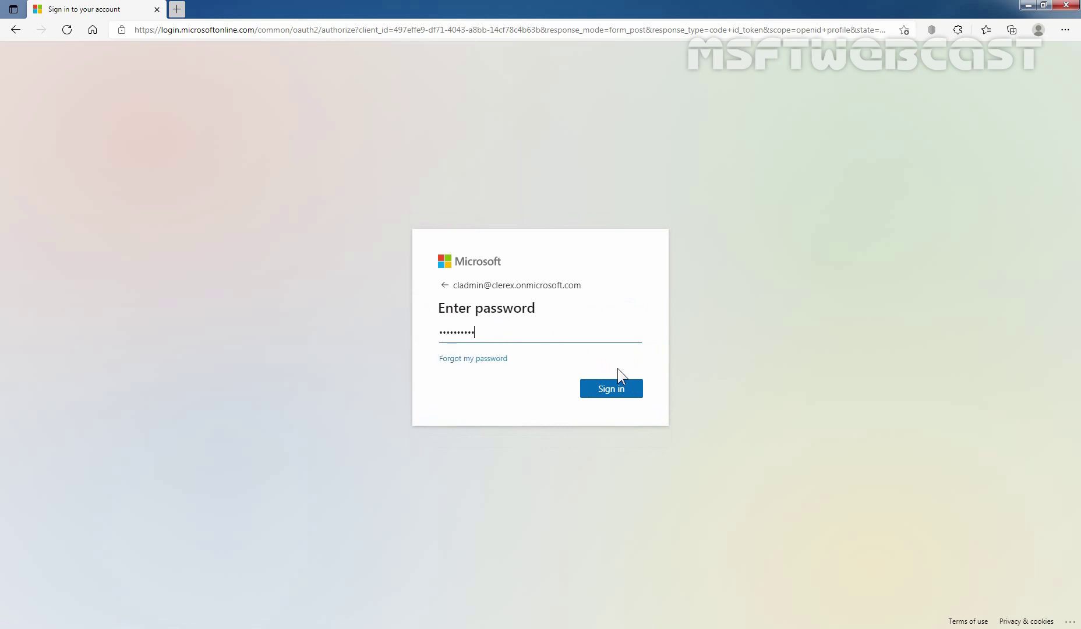
text(••••••••)
click(614, 390)
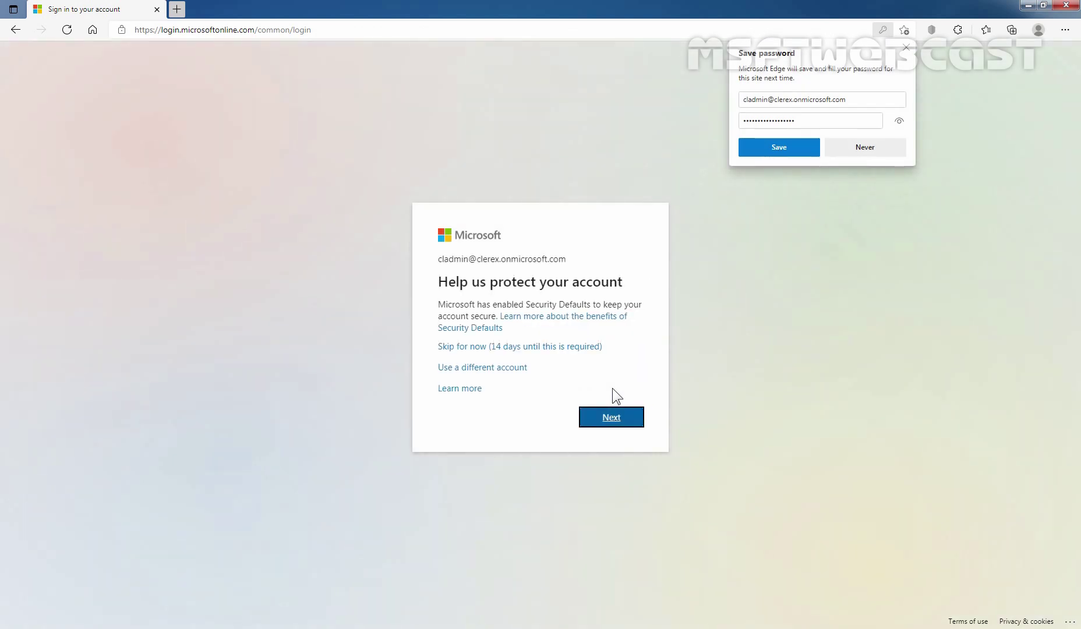
click(559, 348)
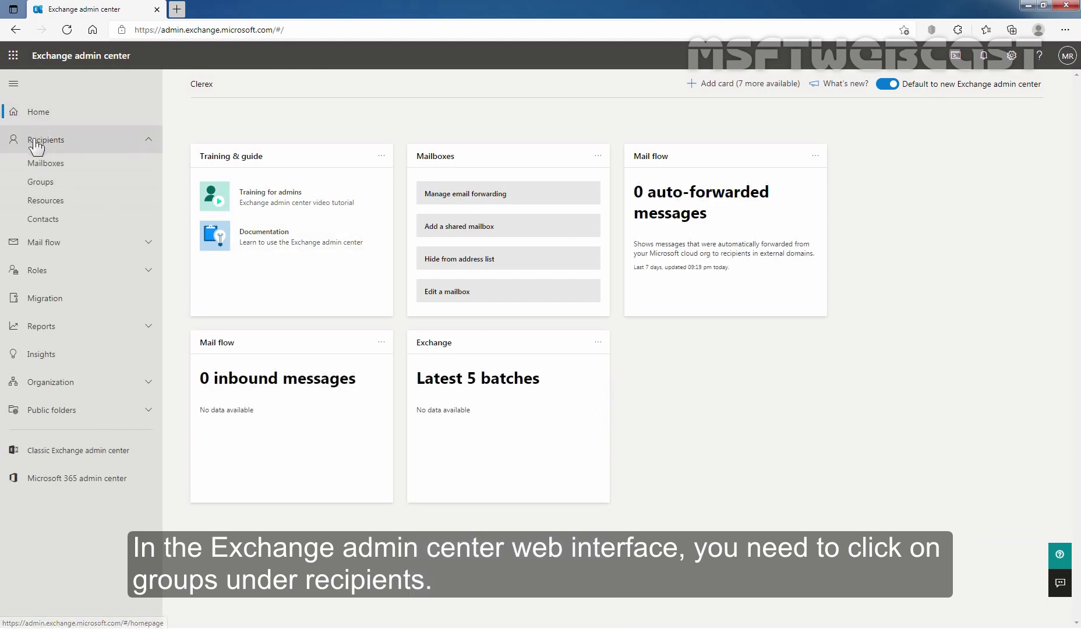
Show the Recipients > Groups list with the All Company and Clerex groups
click(43, 184)
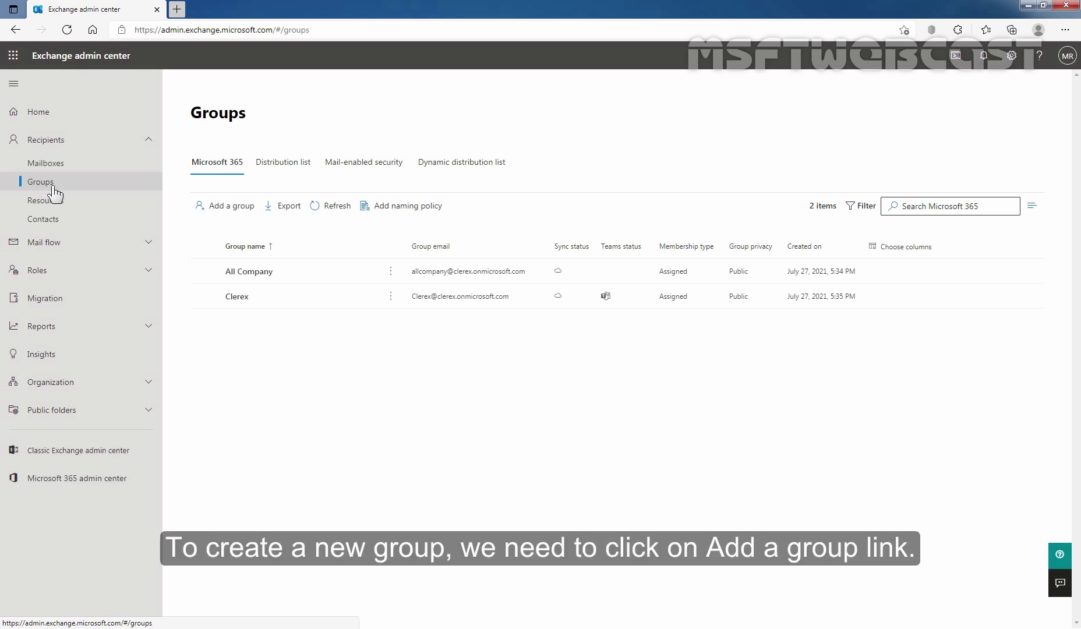
Begin adding a group, keeping Microsoft 365 as the group type
click(237, 209)
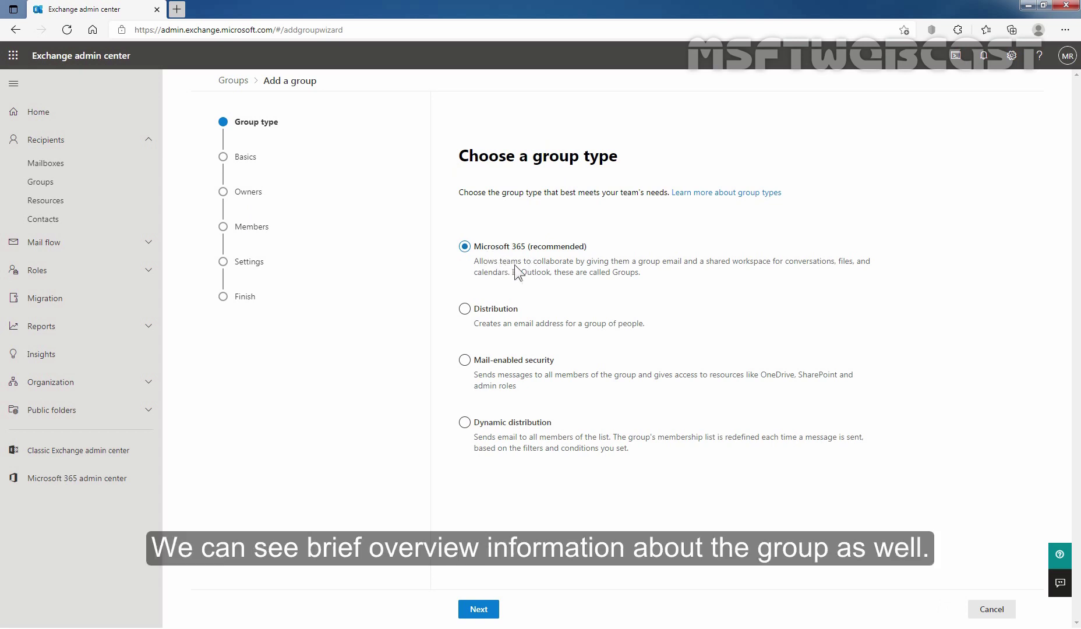
click(481, 613)
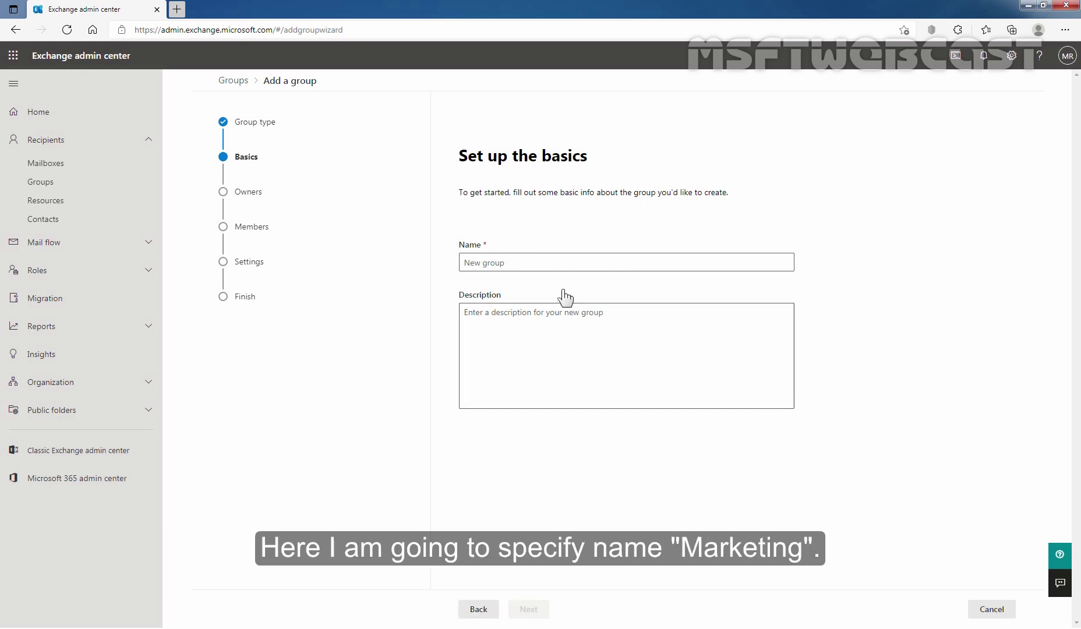
Enter 'marketing' as the group name and advance to Assign owners
click(500, 264)
text(marketing)
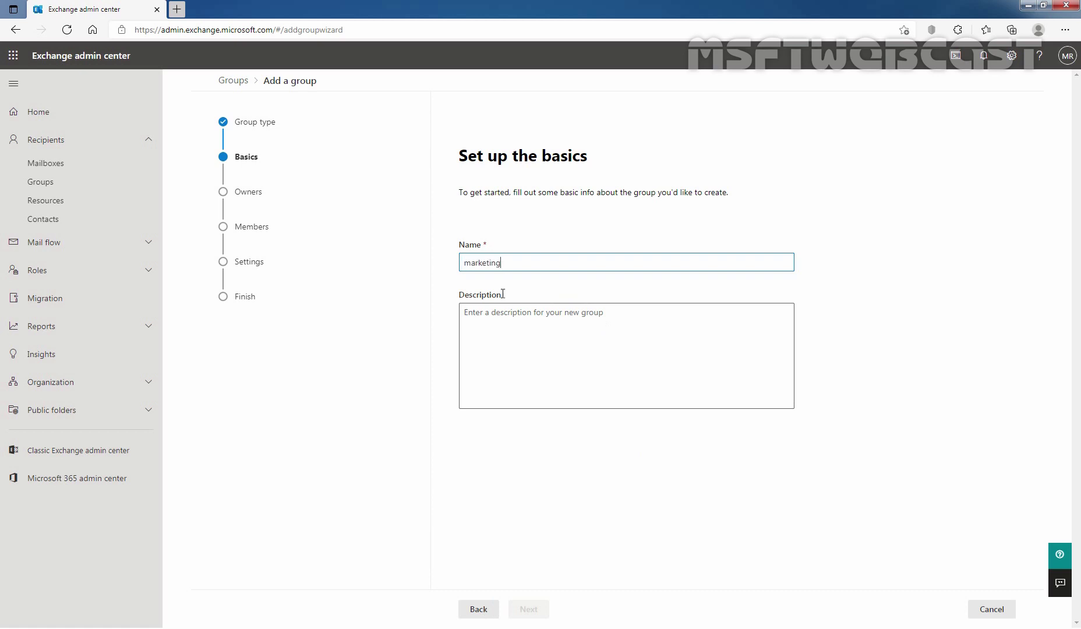
click(501, 345)
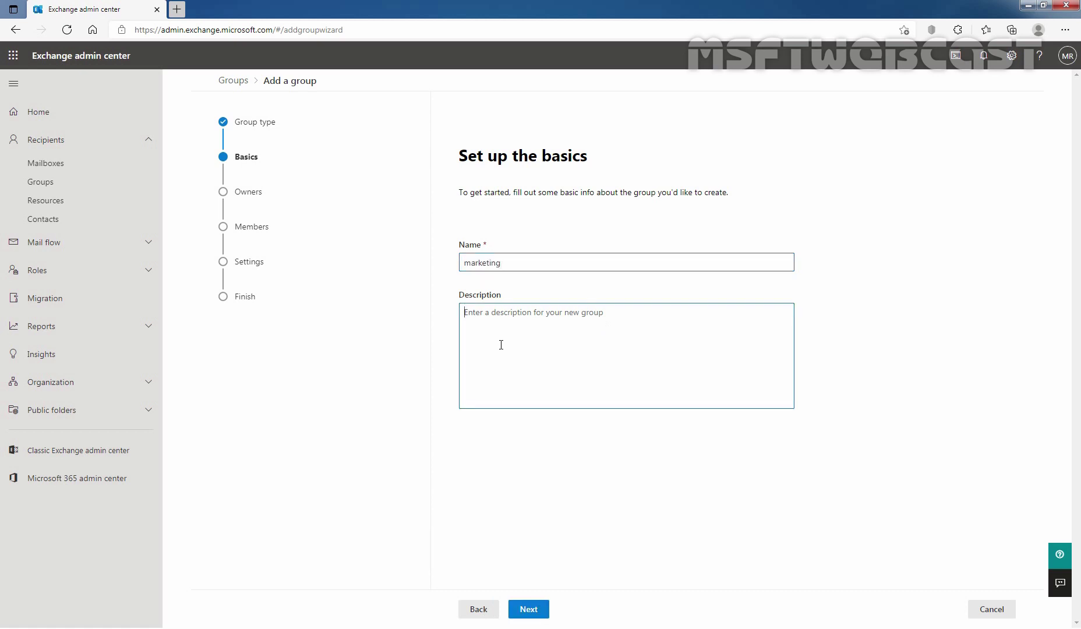
click(529, 609)
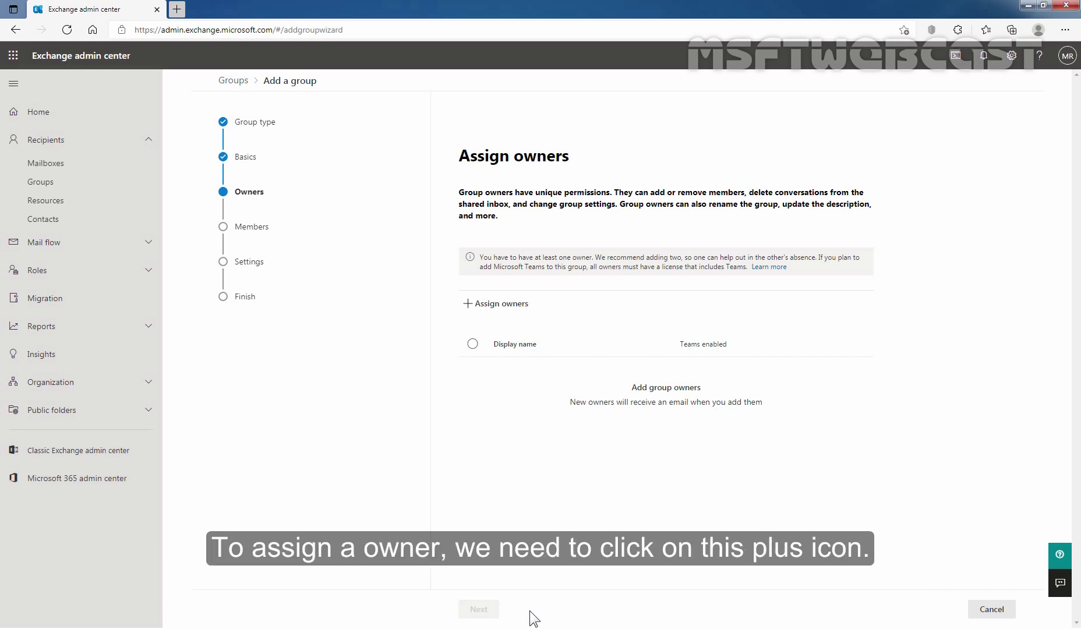
Assign the administrator user as the marketing group's owner
click(484, 307)
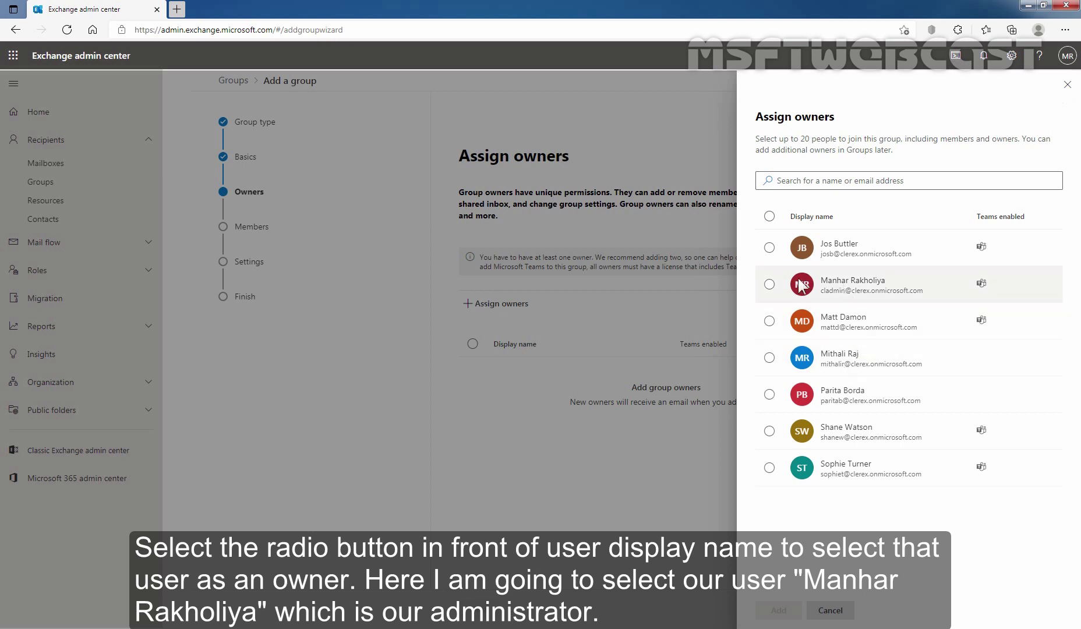
click(769, 284)
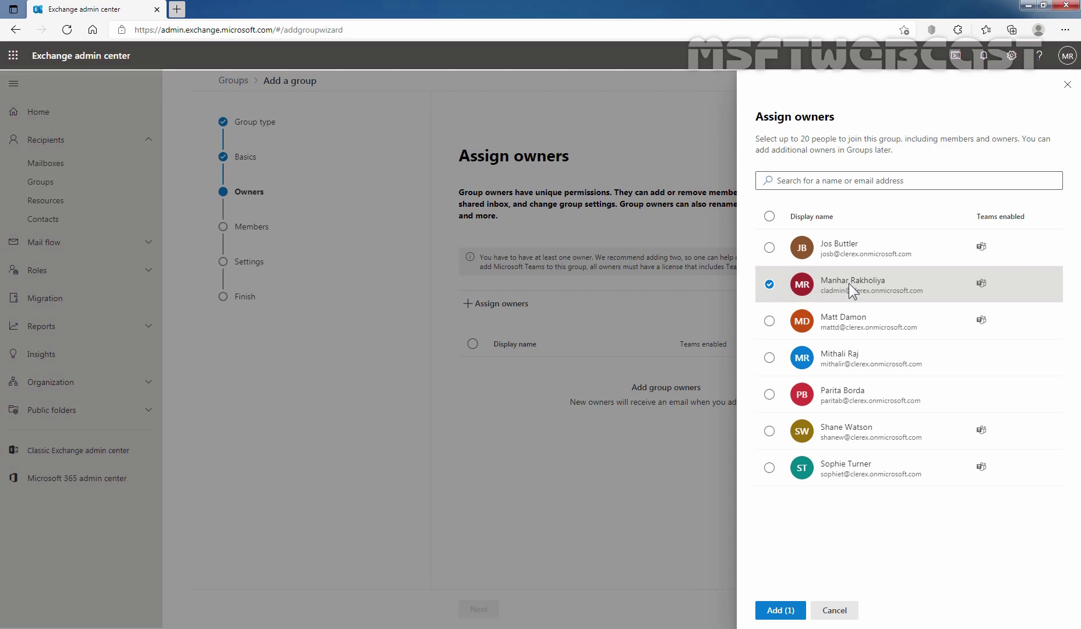
click(780, 610)
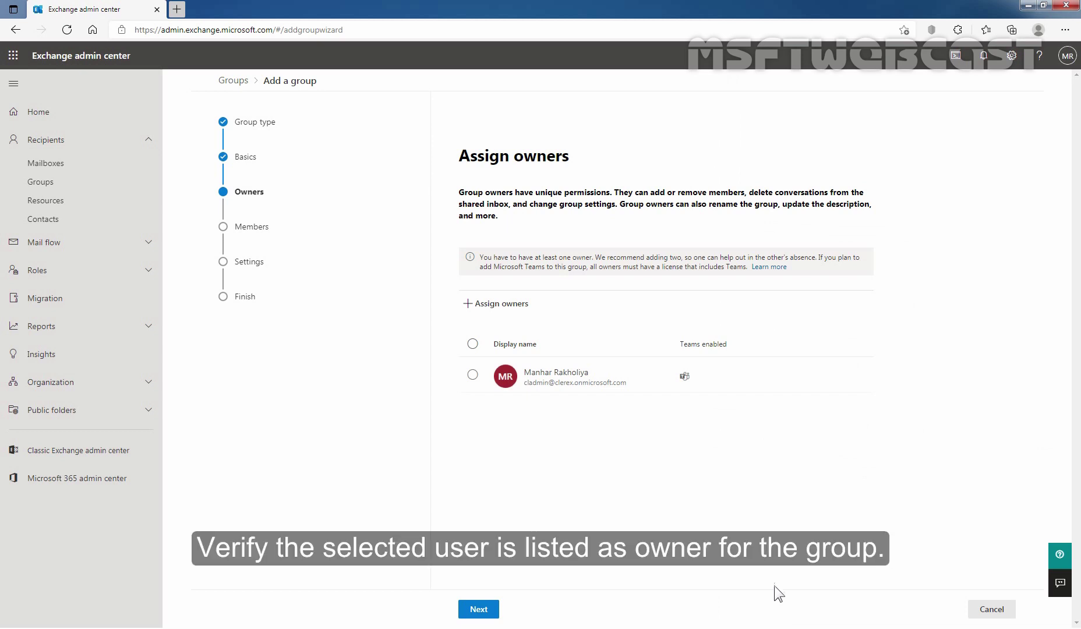
Pick two users in the members panel and add them to the group
click(479, 610)
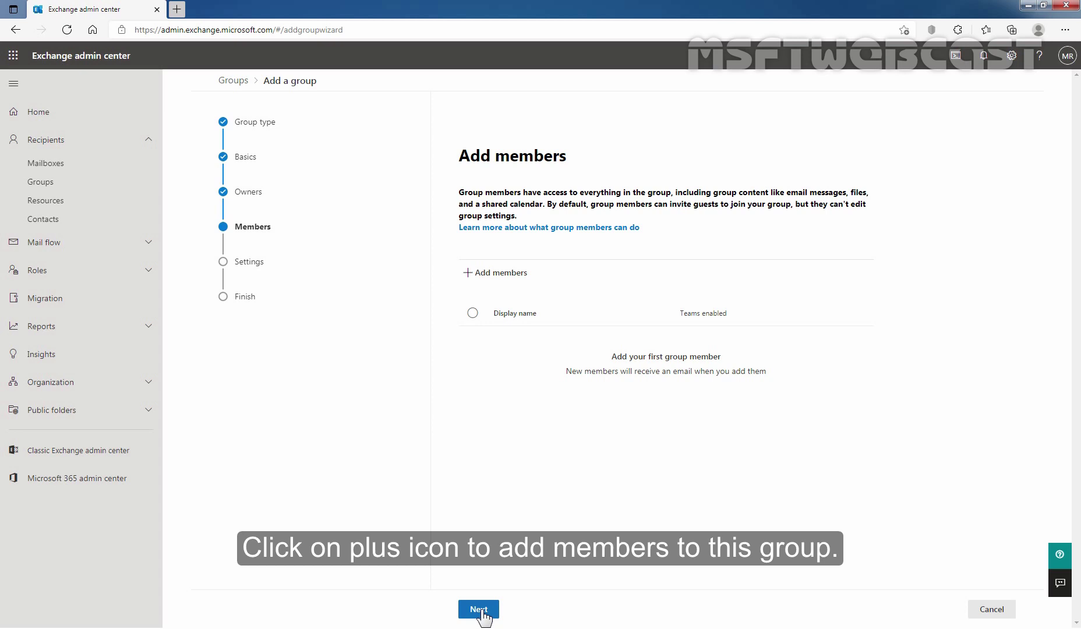
click(492, 273)
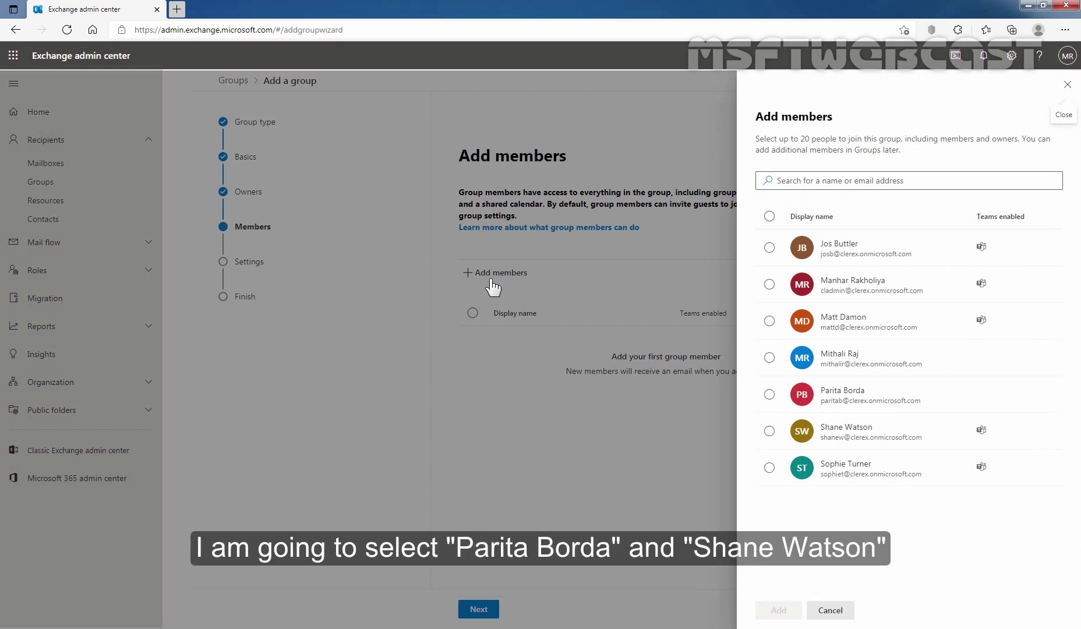
click(769, 396)
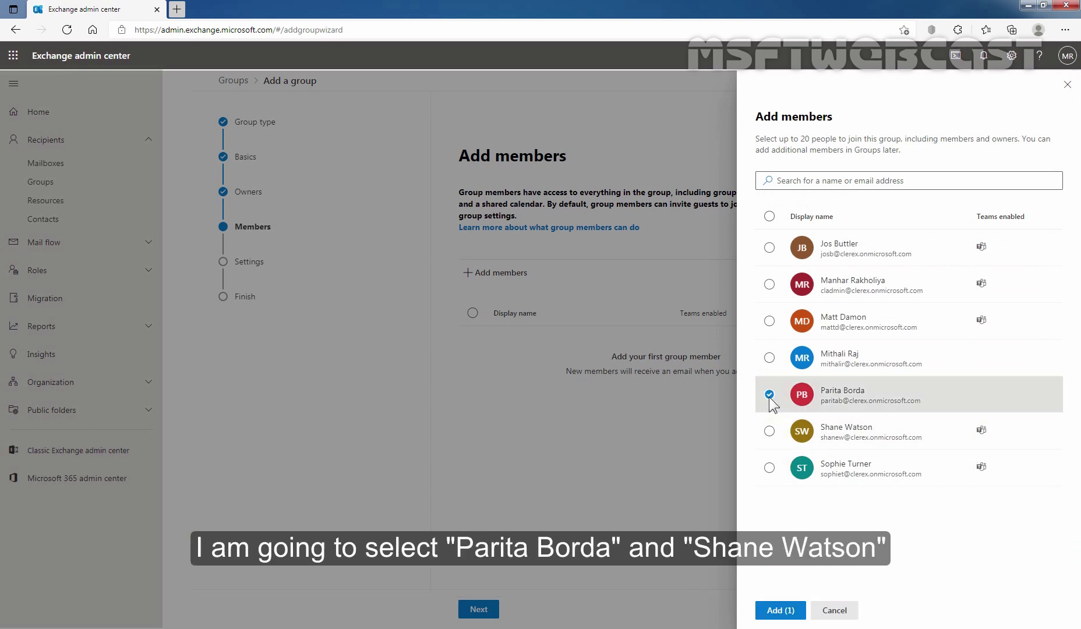
click(770, 431)
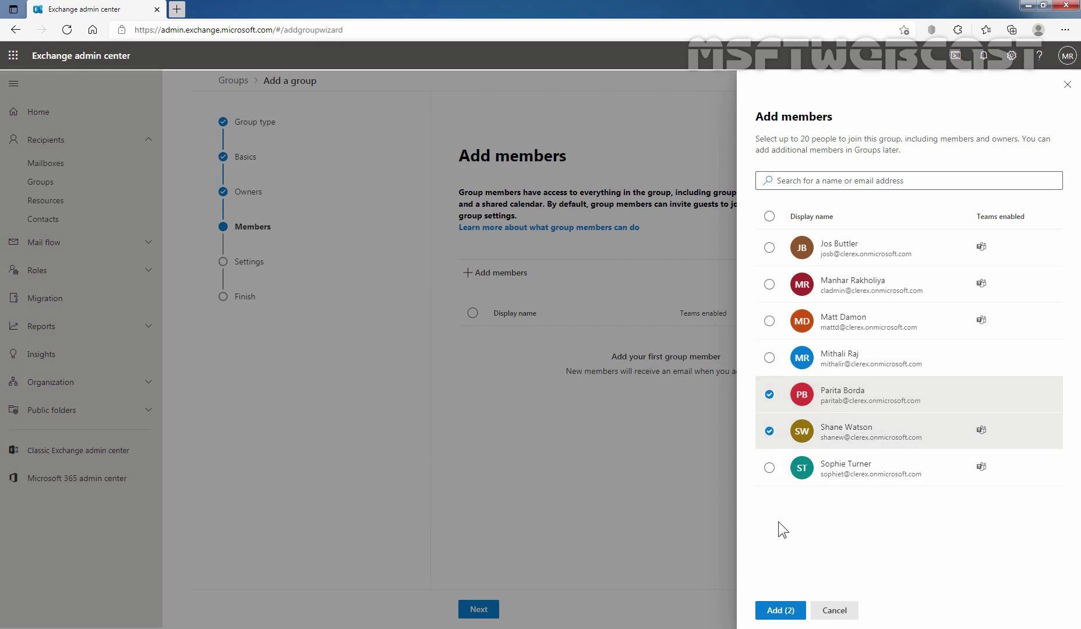
click(781, 611)
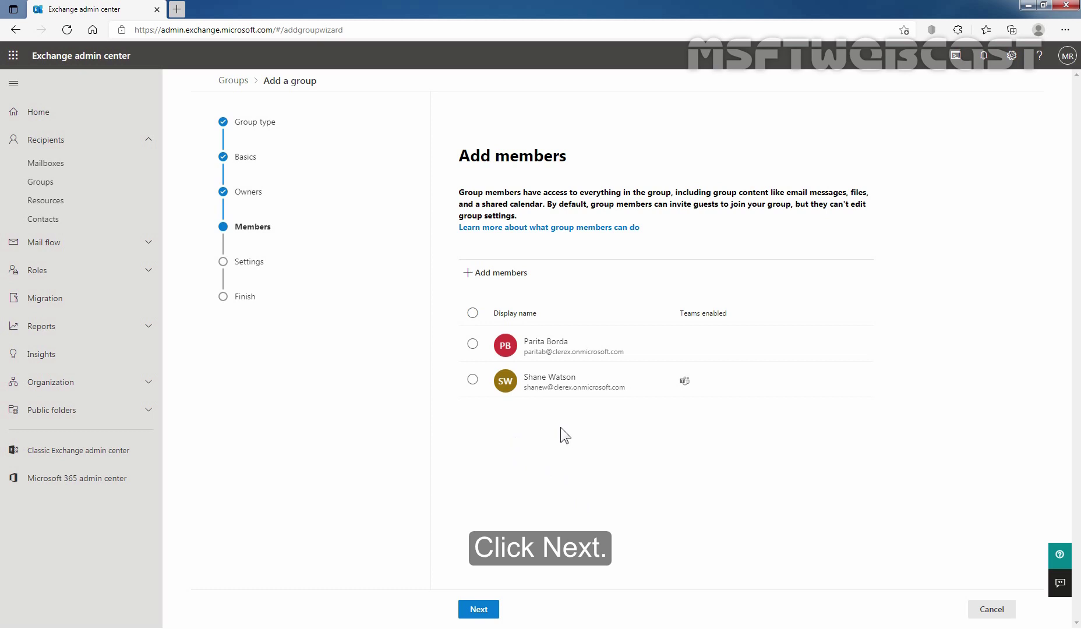
Set the group email address to 'marketing' and keep privacy Public
click(479, 610)
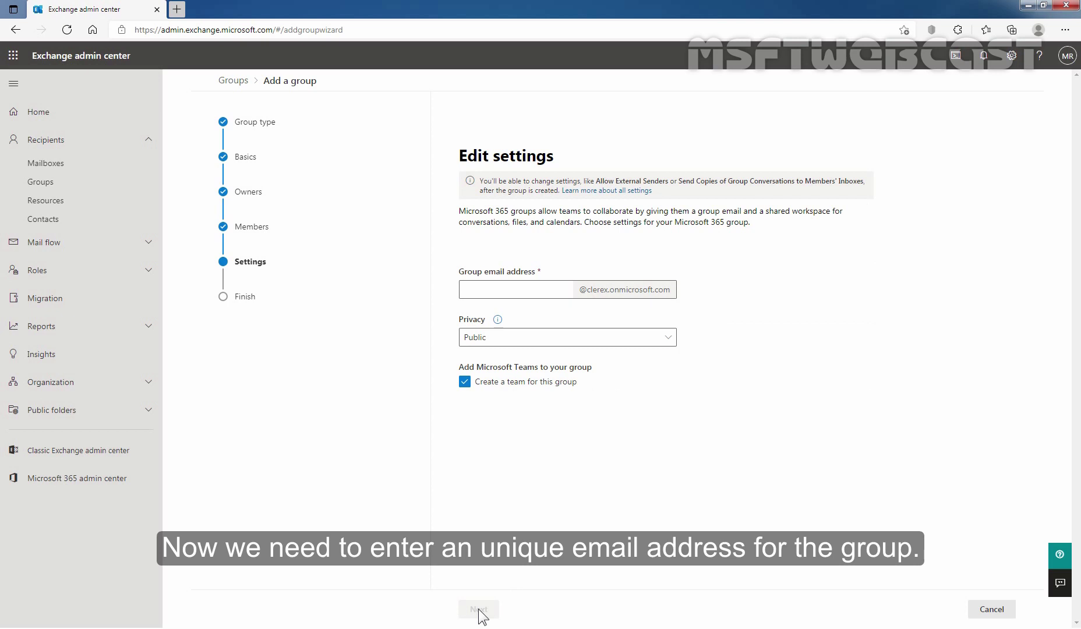
click(509, 293)
text(ma)
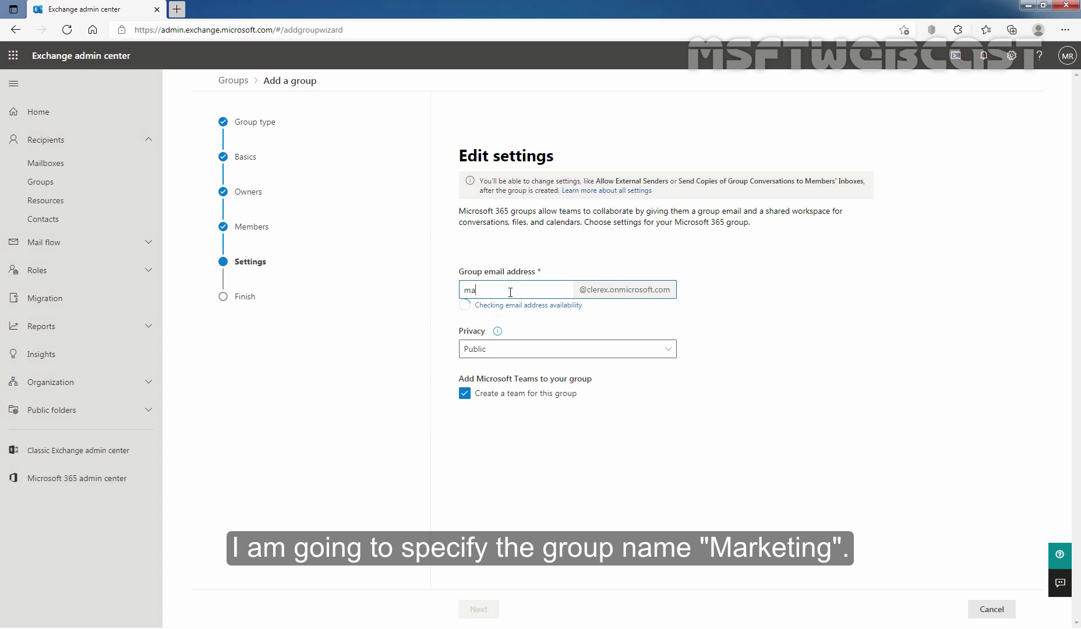
text(rketing)
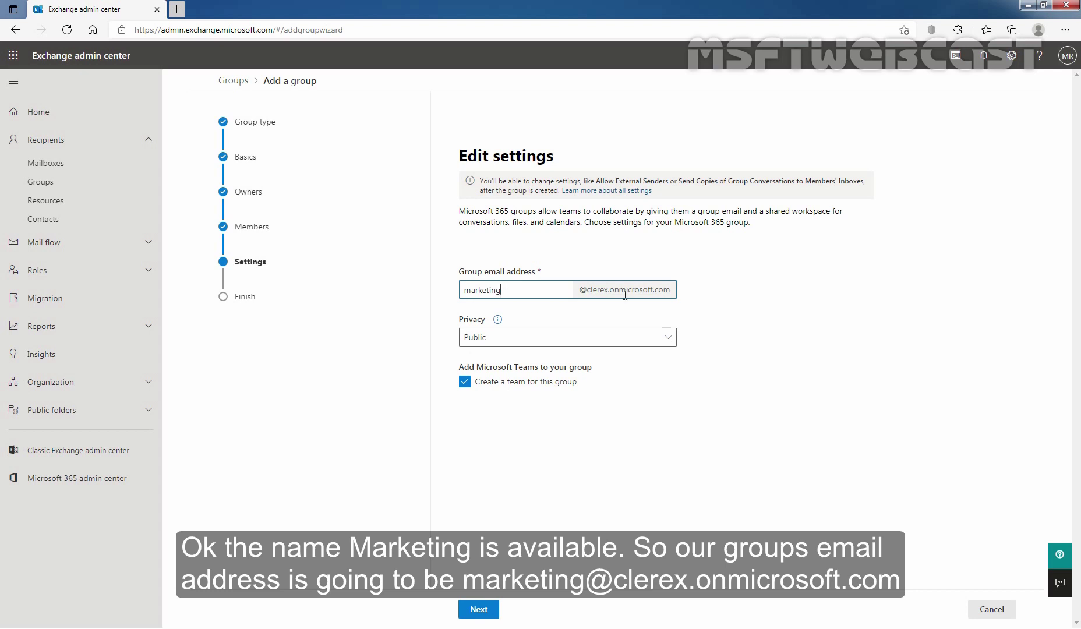
click(673, 344)
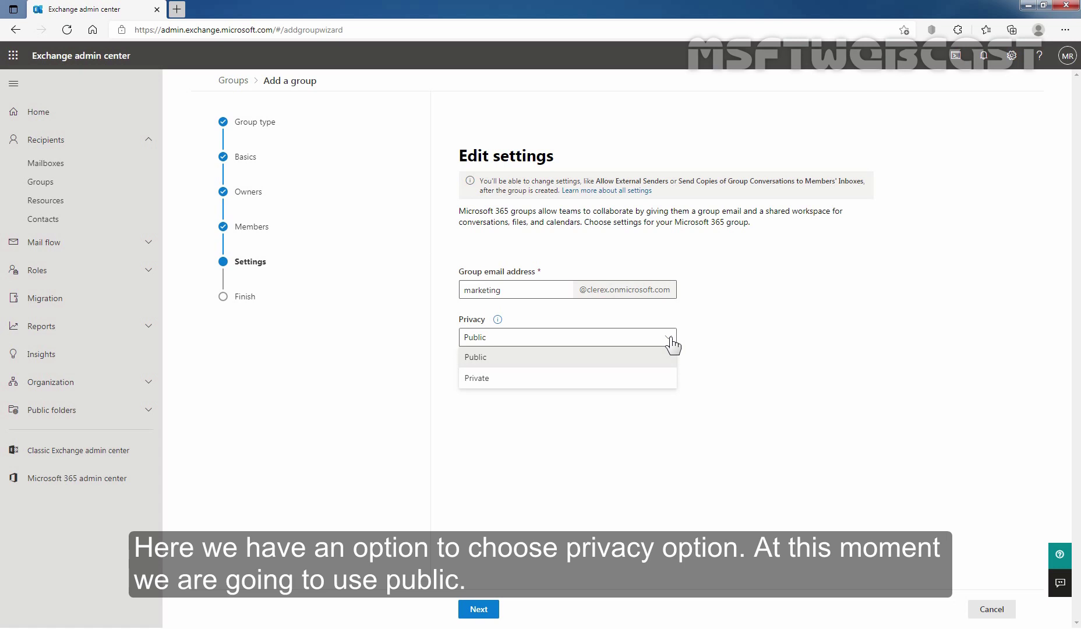
click(672, 341)
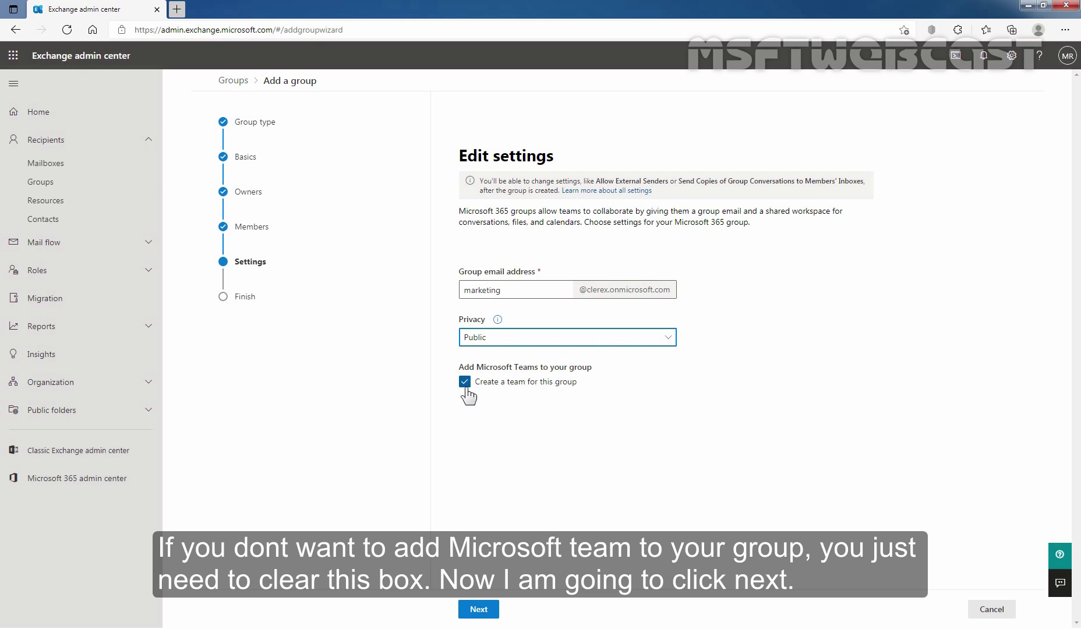
Review the group settings and confirm creation of the marketing group
click(480, 612)
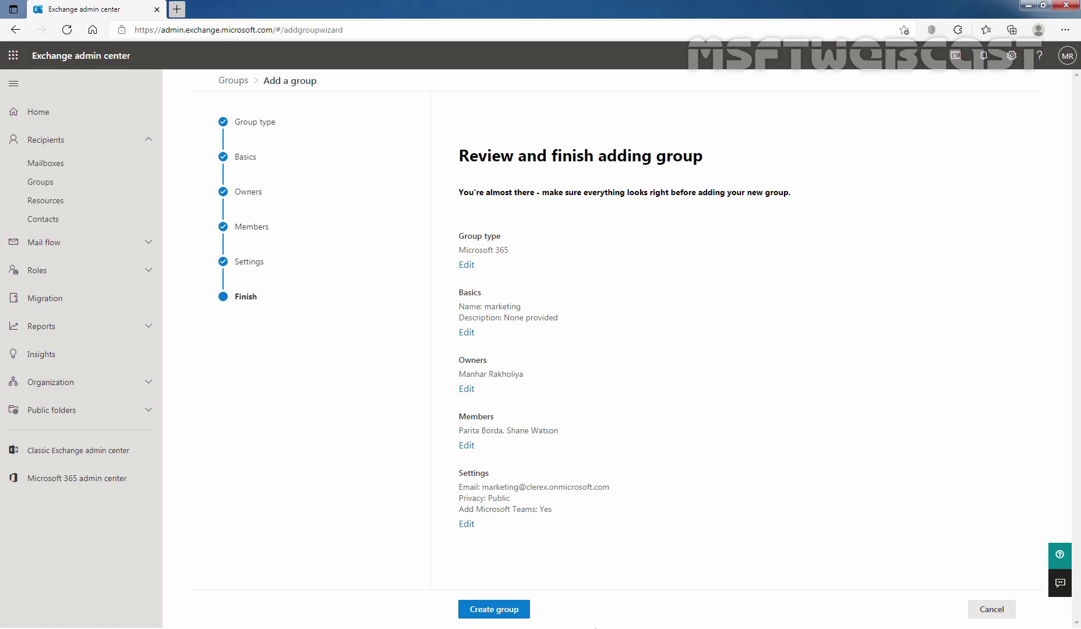
click(488, 610)
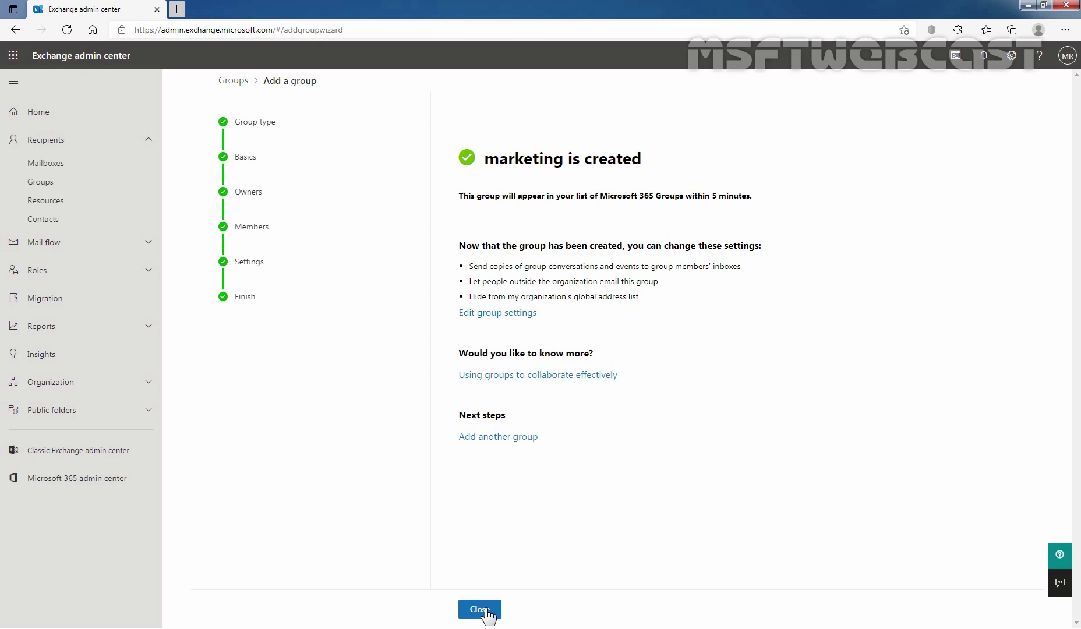
Close the wizard and open the marketing group's details from the Groups list
click(480, 609)
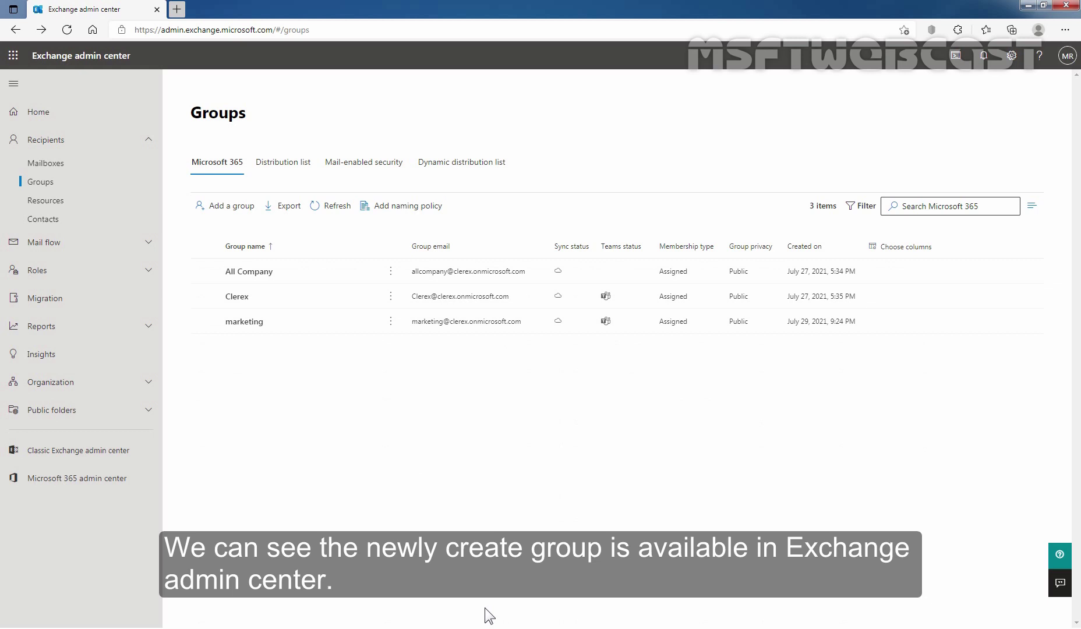
click(244, 324)
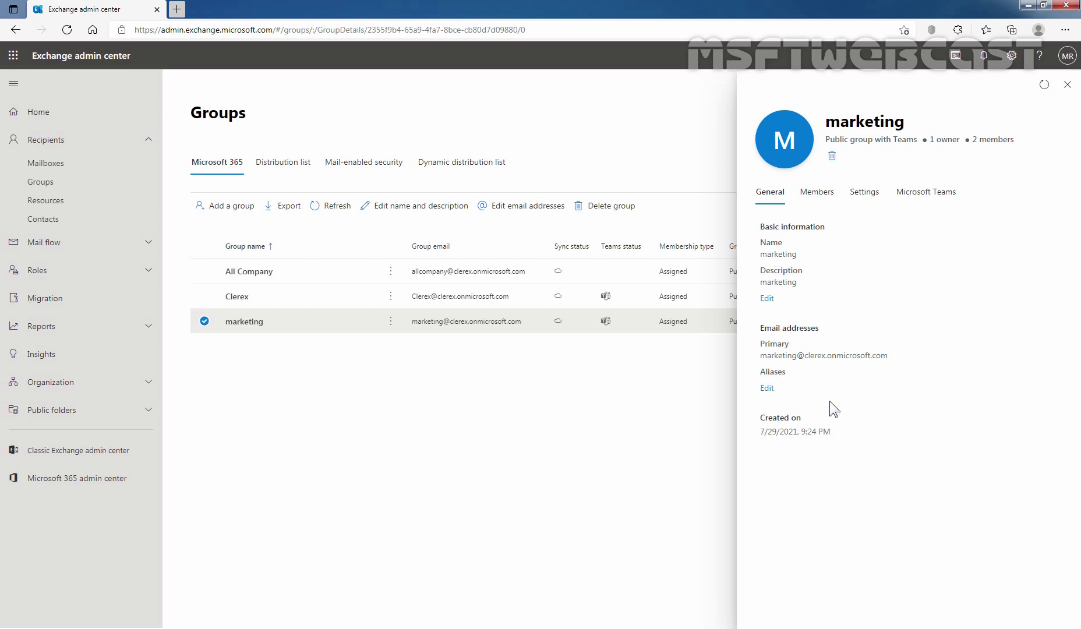
Review the marketing group's full member list and its Public privacy, open-sender and no-delegate settings, then close it
click(819, 199)
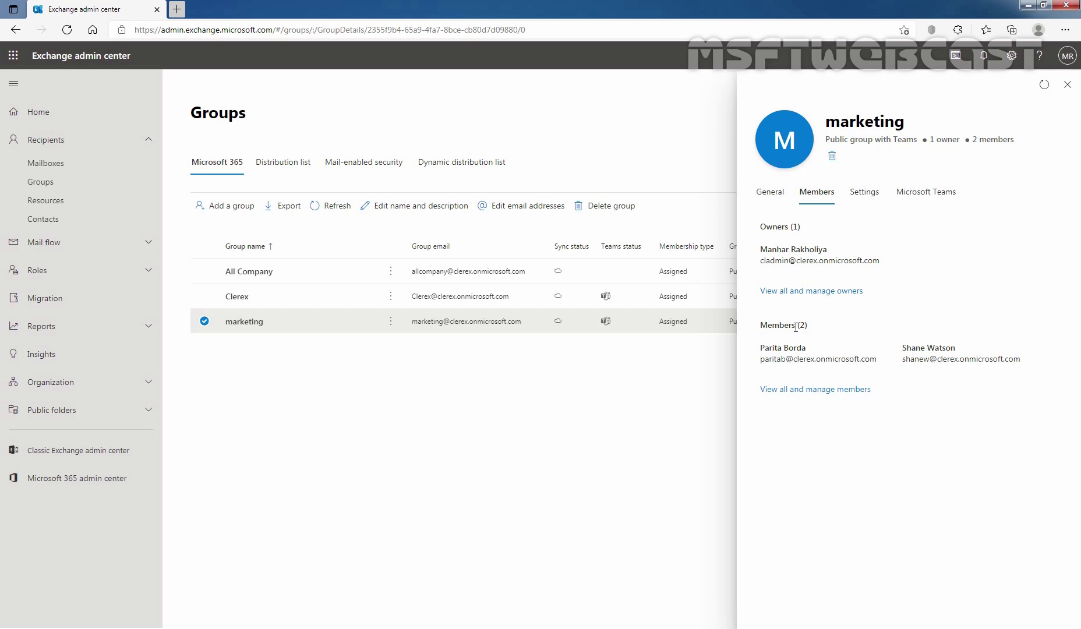
click(796, 390)
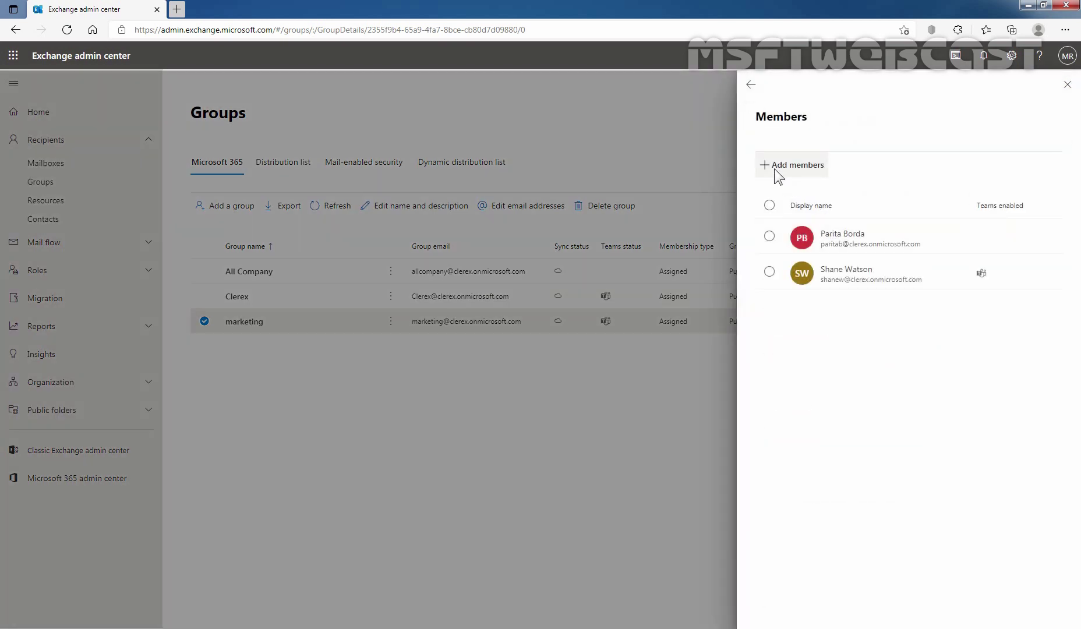
click(752, 85)
click(865, 193)
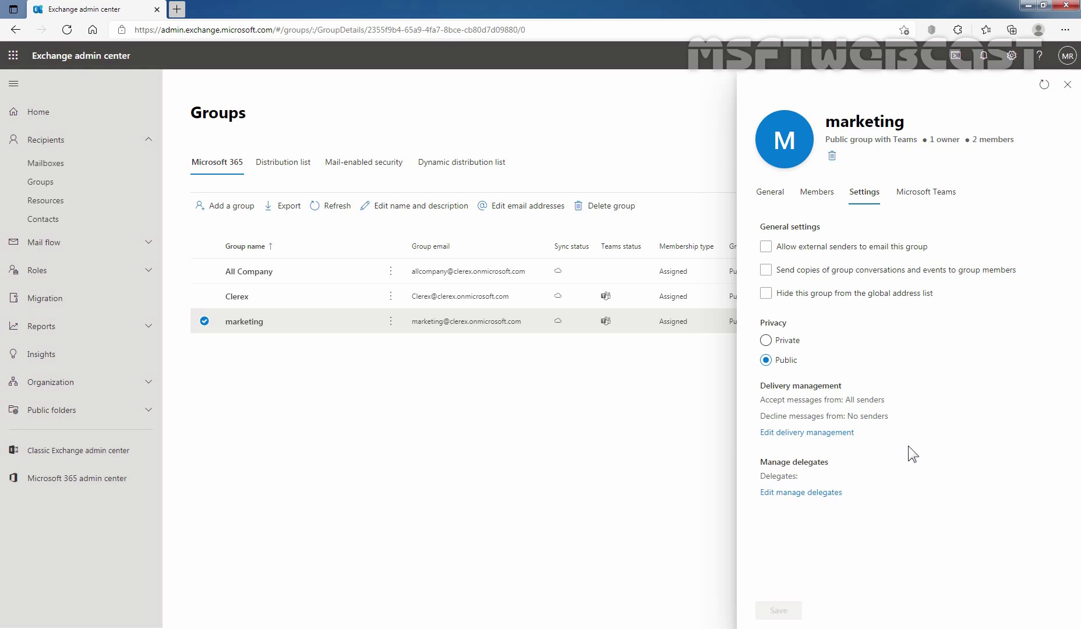
click(1067, 85)
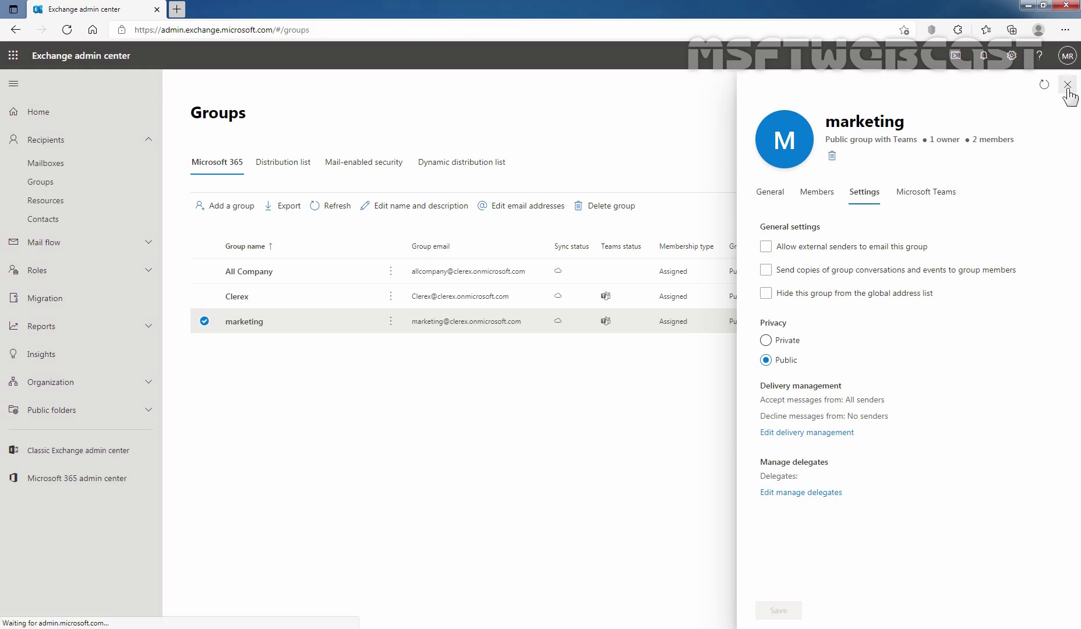